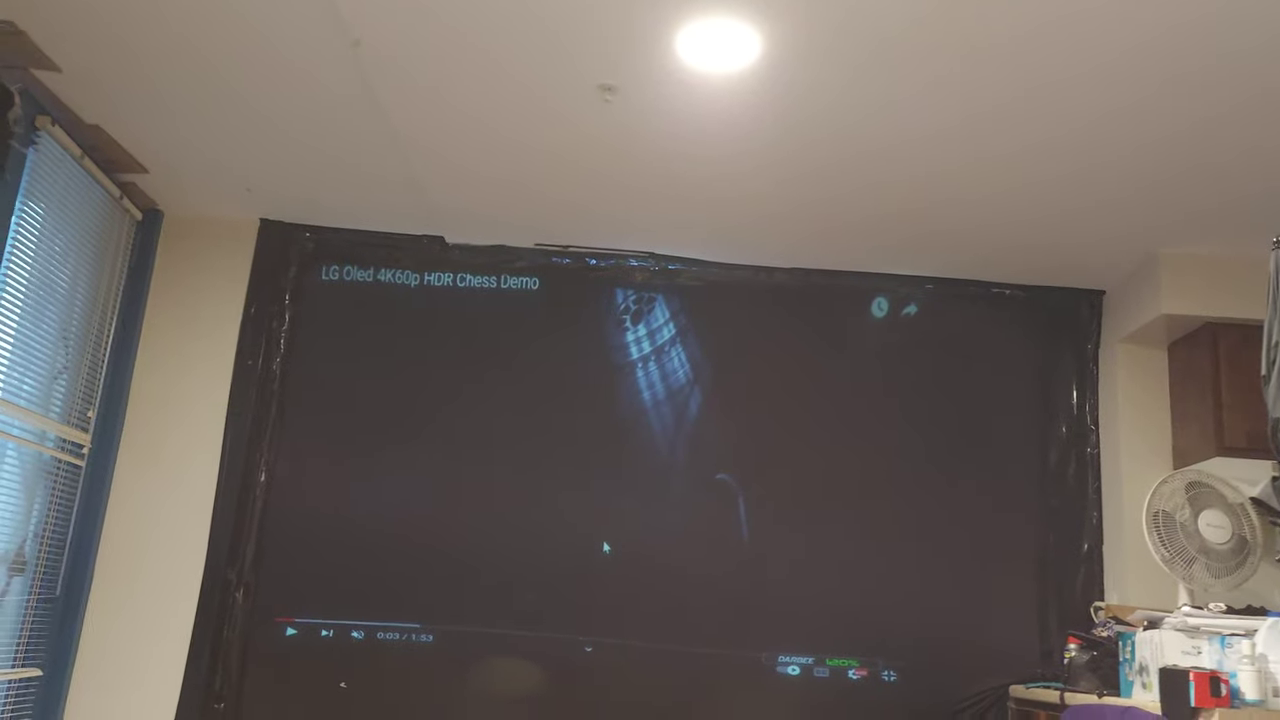
pyautogui.click(583, 567)
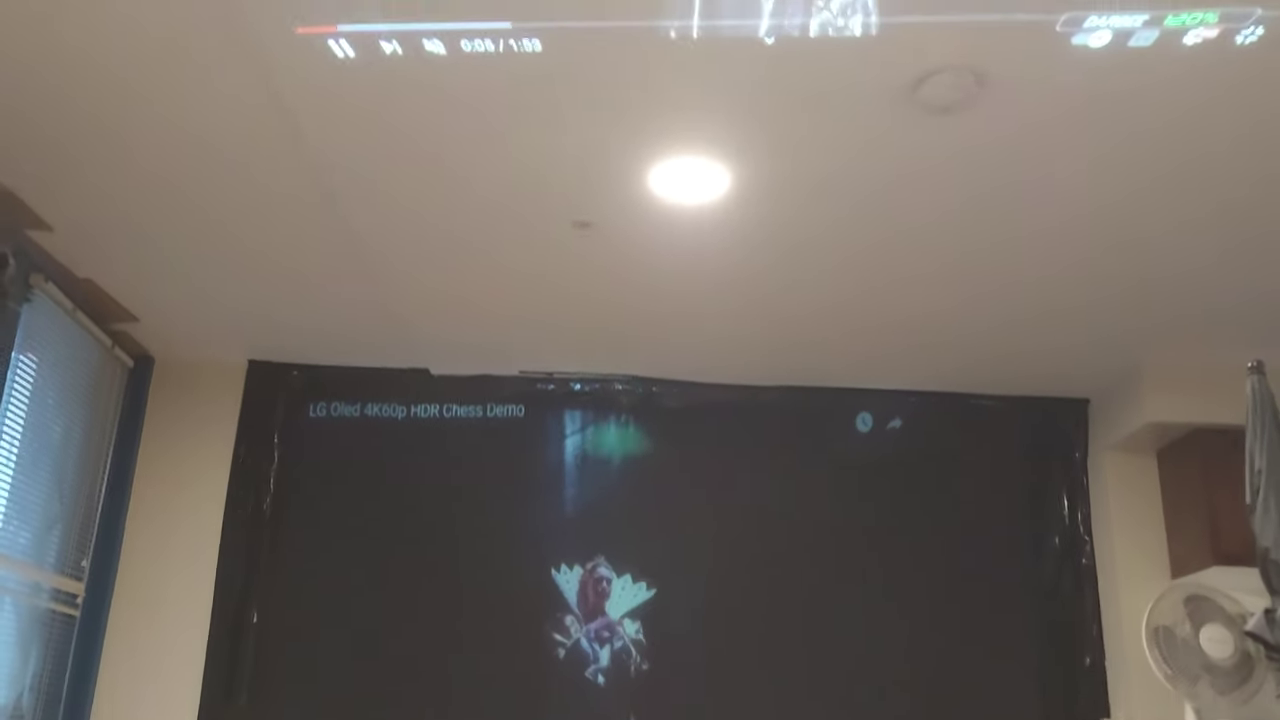